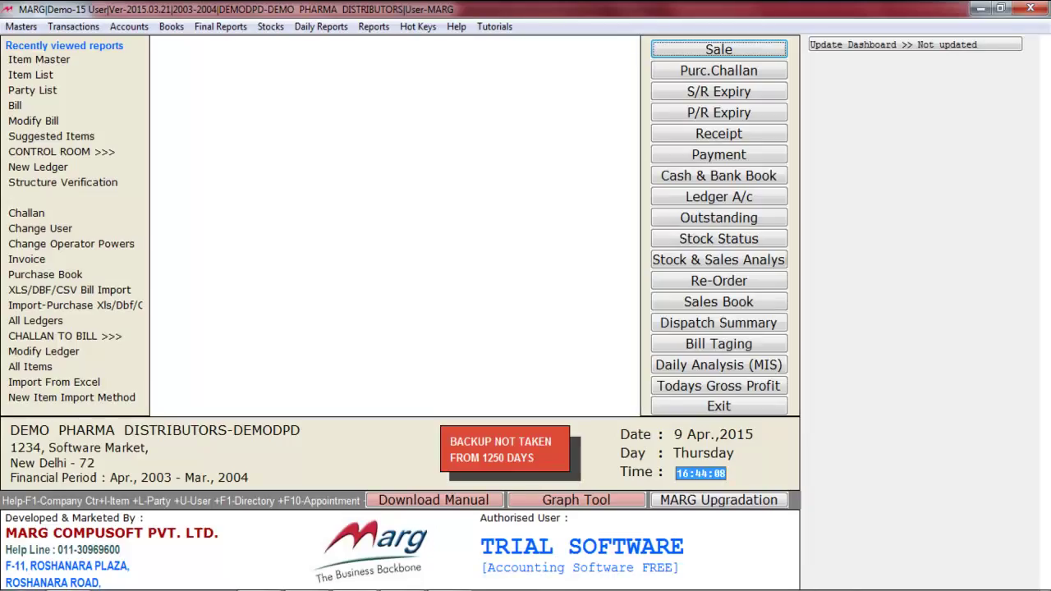
# Open the Control Room from the MARG setups and search all settings for "suggestion".
pyautogui.hotkey('alt', 'm')
pyautogui.press('Up')
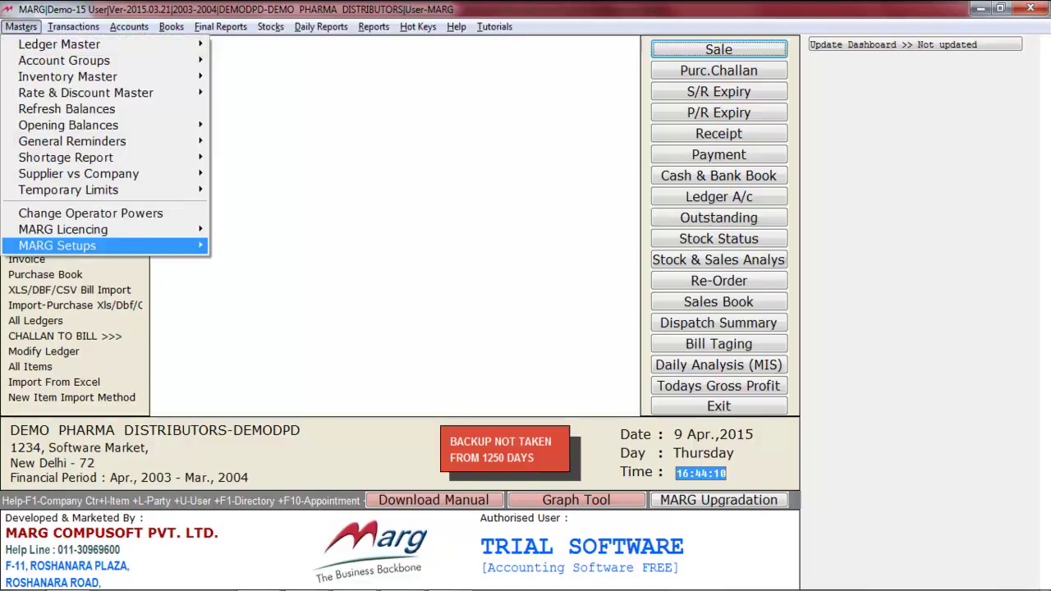
pyautogui.press('Right')
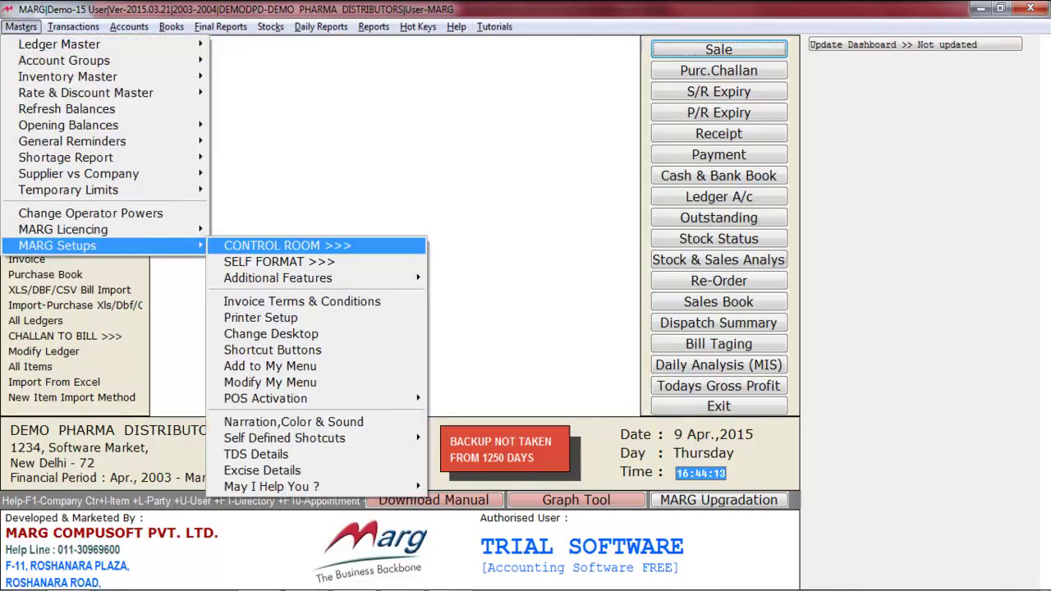
pyautogui.press('Return')
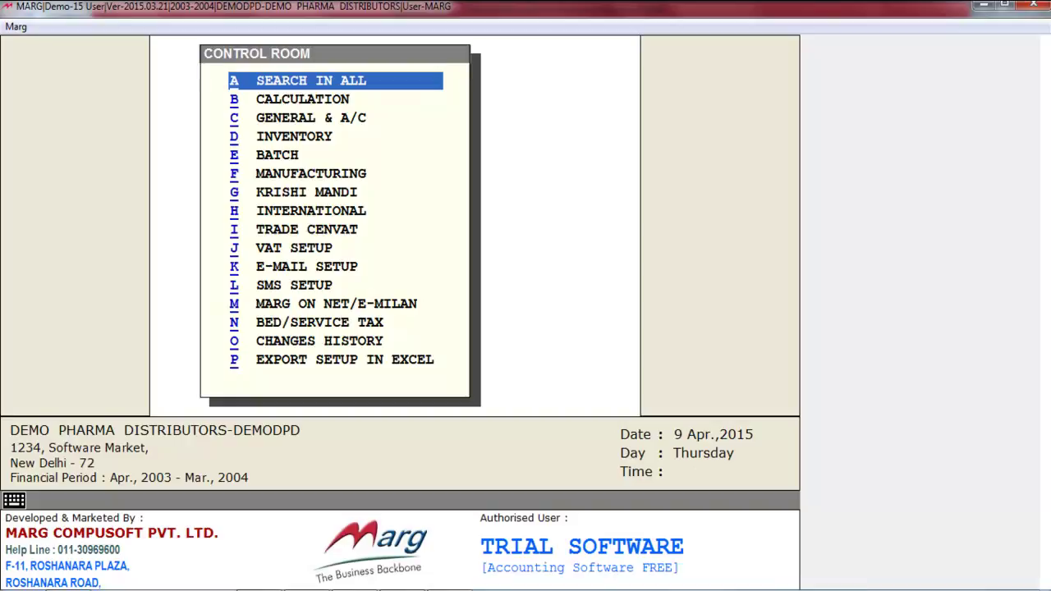
pyautogui.press('Return')
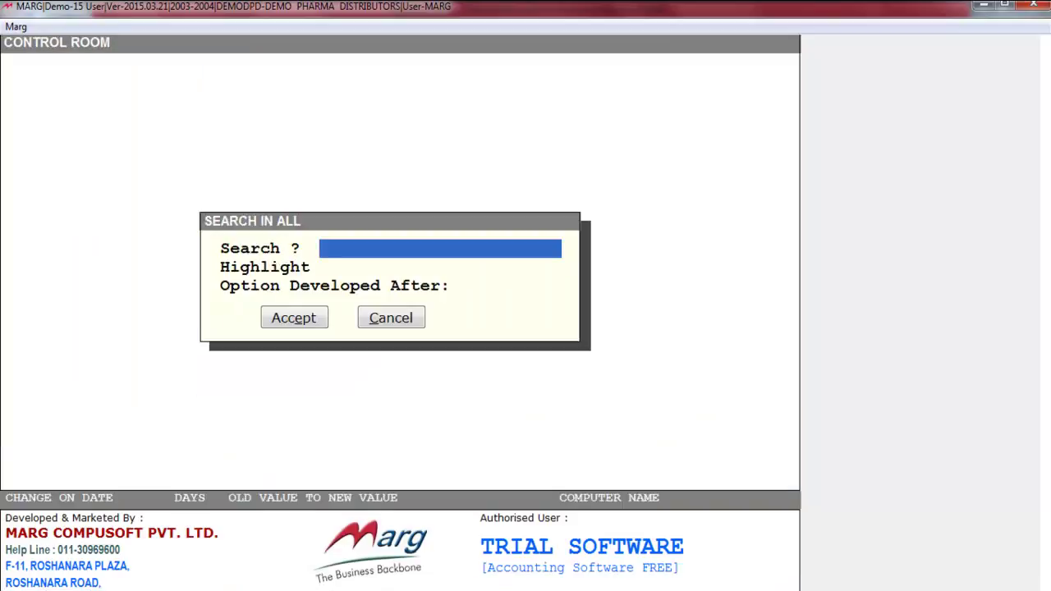
pyautogui.write('suggestion')
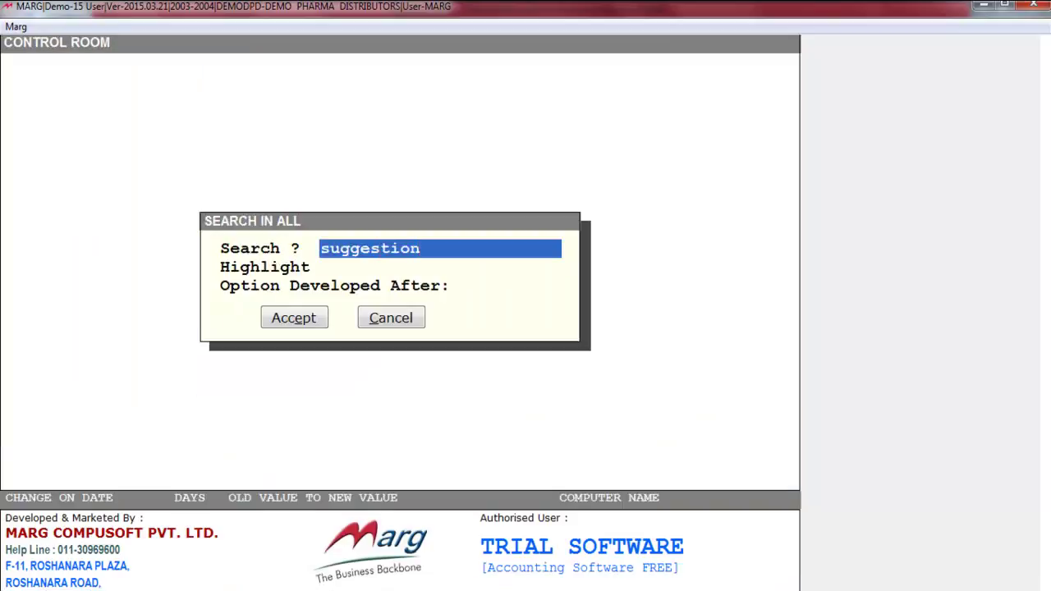
pyautogui.press('Return')
pyautogui.press('Return')
pyautogui.press('Return')
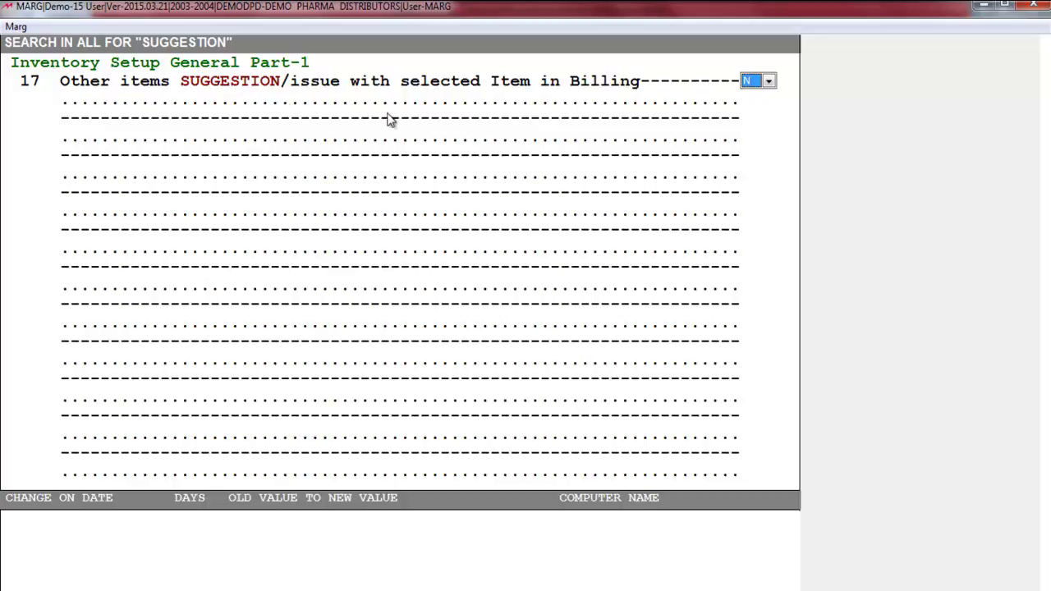
# Enable suggestion/issue of other items with the selected item in billing and save the Control Room changes.
pyautogui.click(758, 82)
pyautogui.click(761, 98)
pyautogui.press('Escape')
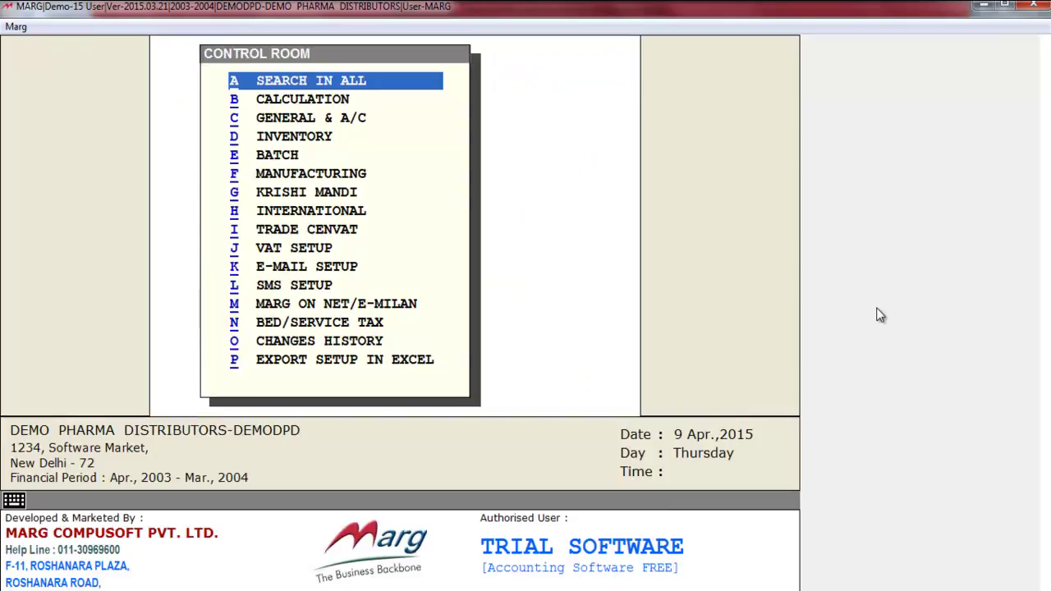
pyautogui.press('Escape')
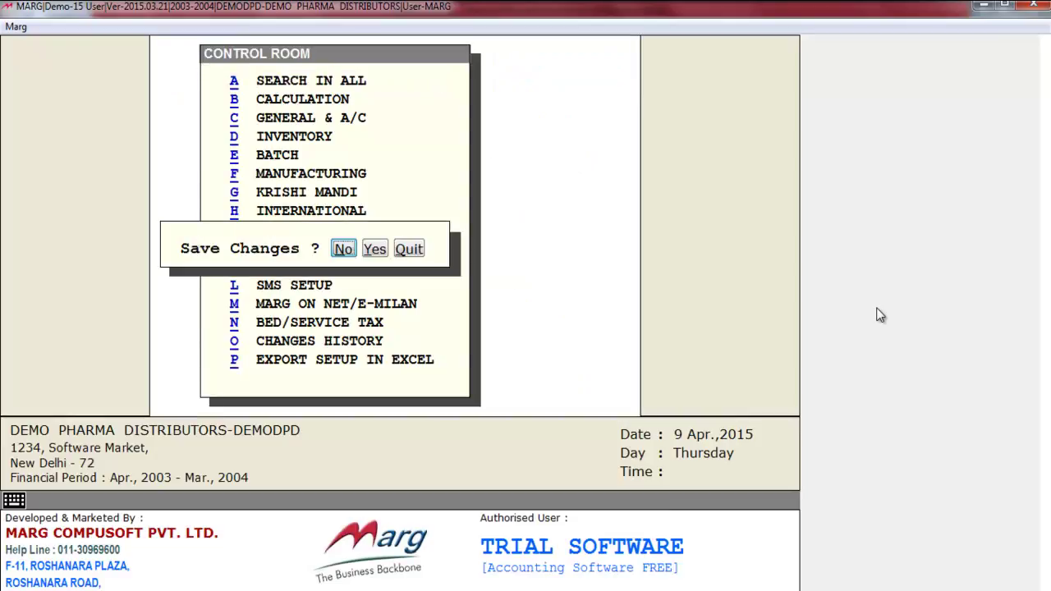
pyautogui.press('Right')
pyautogui.press('Return')
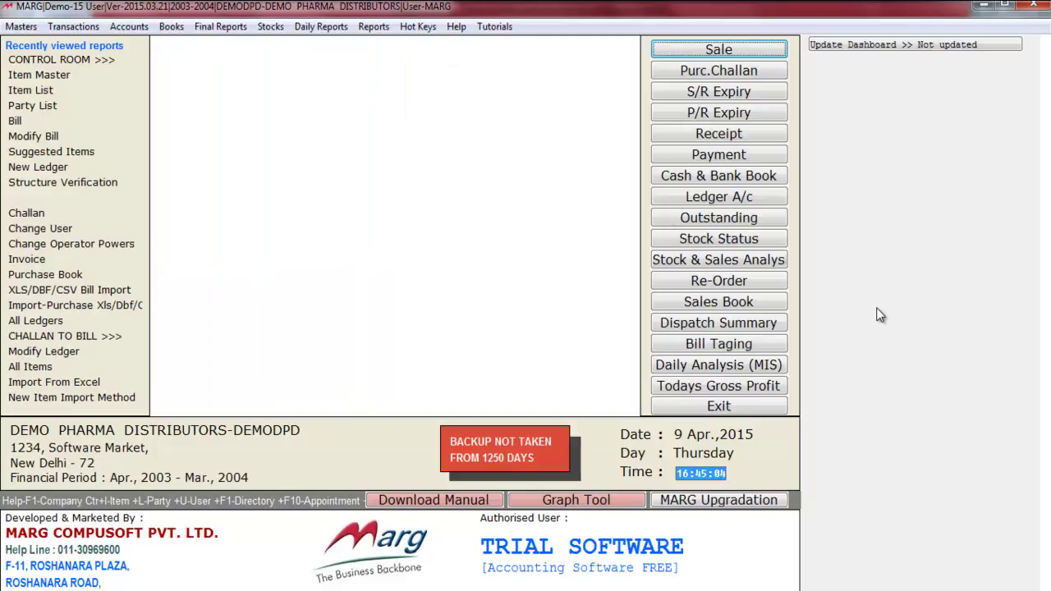
# Open the Suggested Items master under Rate & Discount Master.
pyautogui.hotkey('alt', 'm')
pyautogui.press('Down')
pyautogui.press('Down')
pyautogui.press('Down')
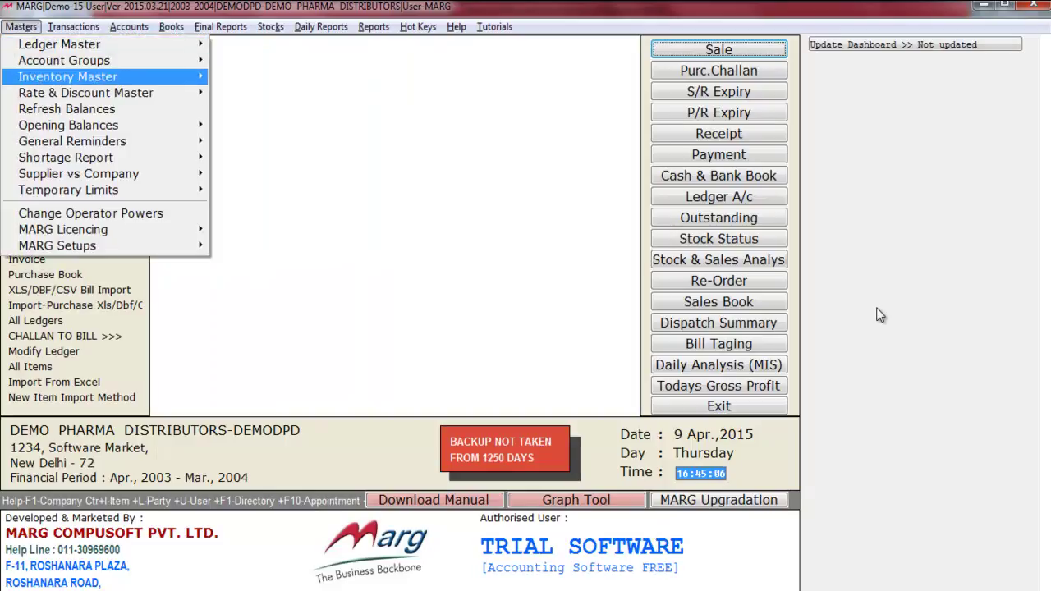
pyautogui.press('Right')
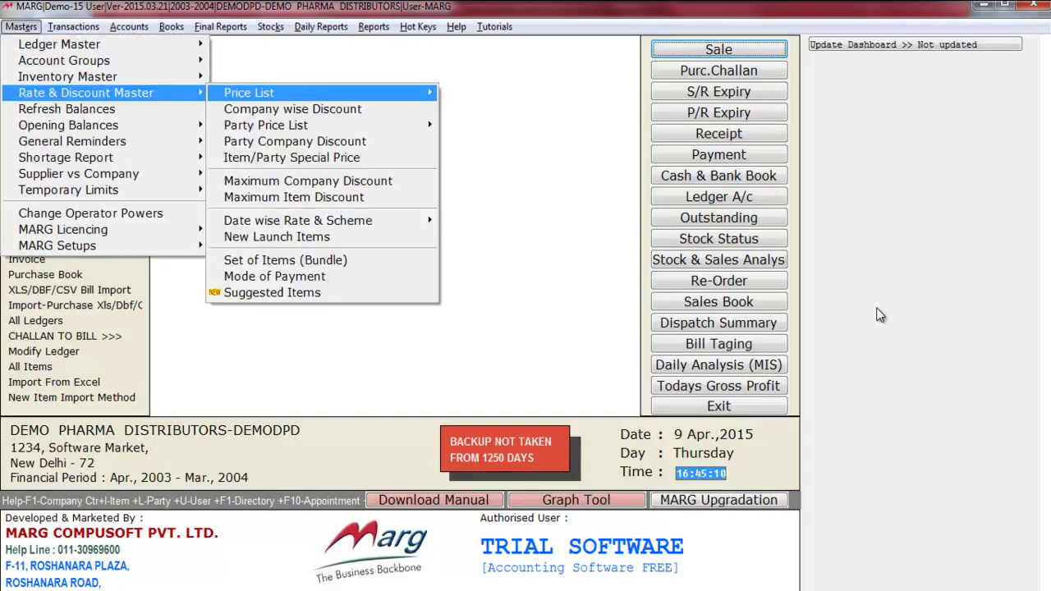
pyautogui.press('Down')
pyautogui.press('Down')
pyautogui.press('Down')
pyautogui.press('Down')
pyautogui.press('Down')
pyautogui.press('Down')
pyautogui.press('Down')
pyautogui.press('Down')
pyautogui.press('Down')
pyautogui.press('Down')
pyautogui.press('Down')
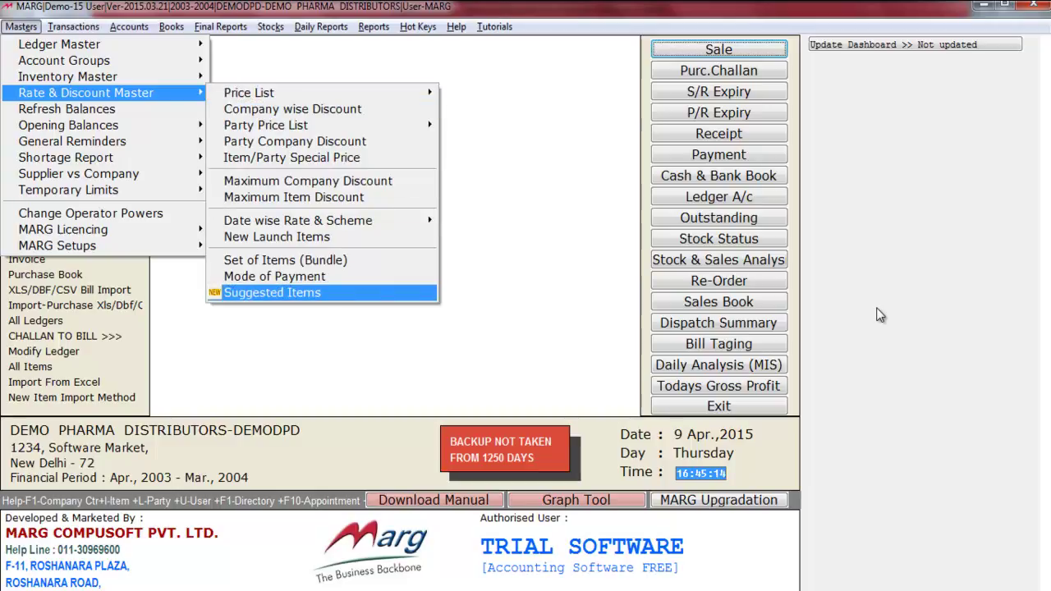
pyautogui.press('Return')
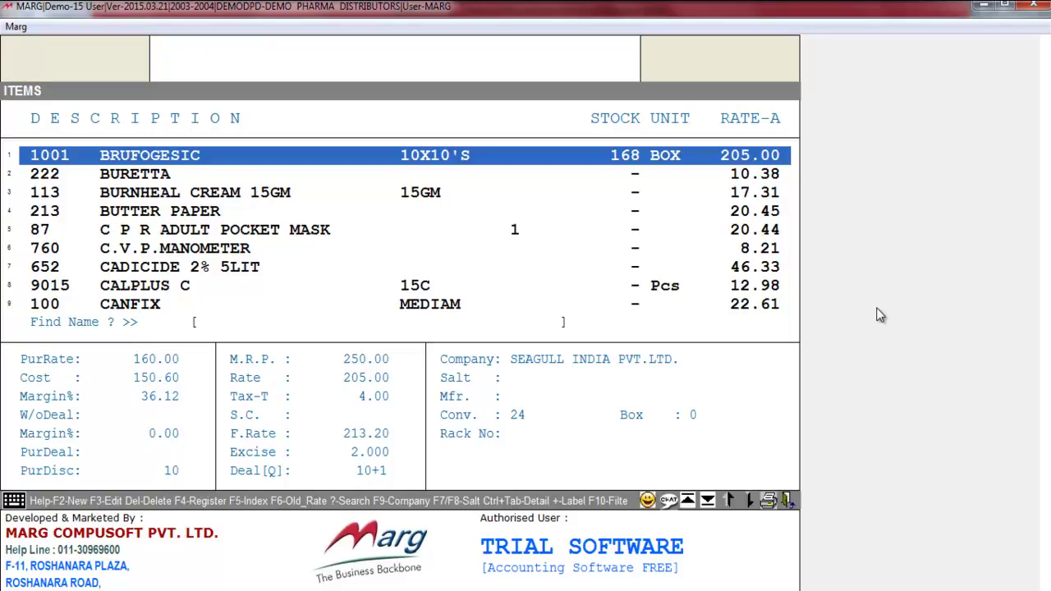
# Choose Betadine Cream as the product for suggested items and set its trigger quantity to 1 PCS.
pyautogui.write('BET')
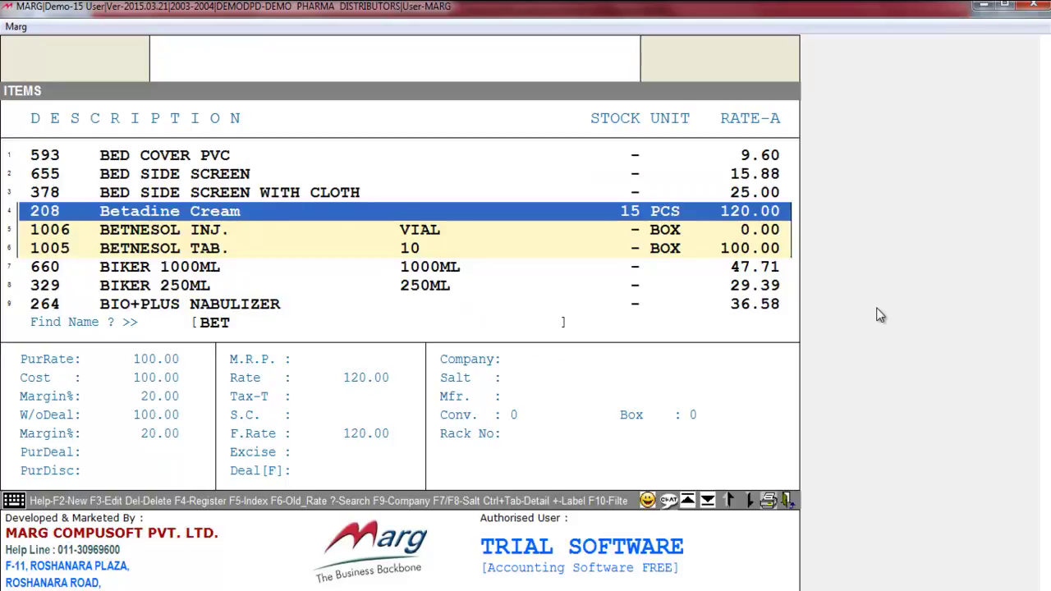
pyautogui.press('Return')
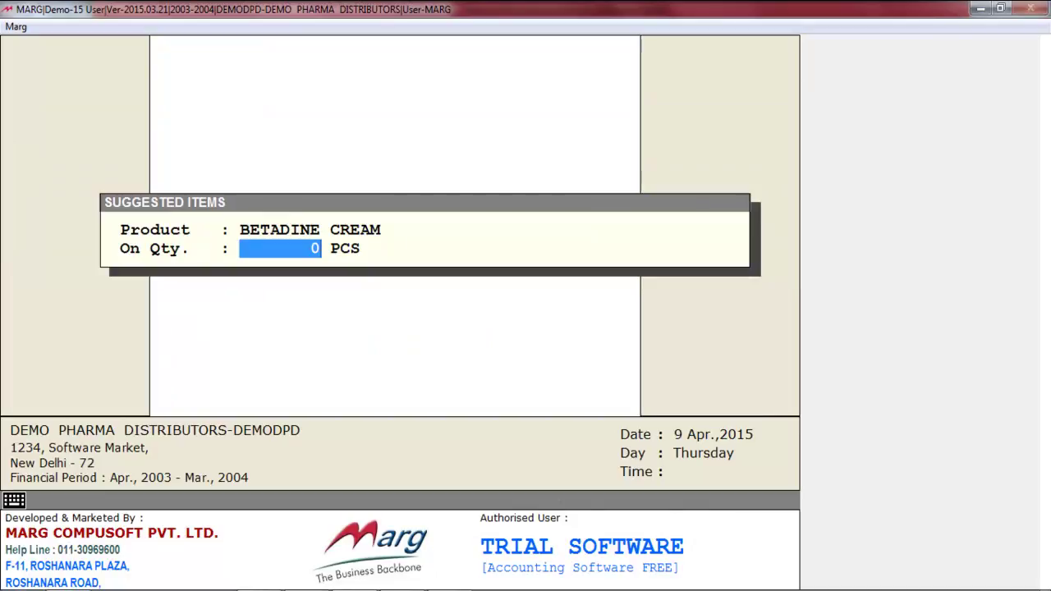
pyautogui.write('1')
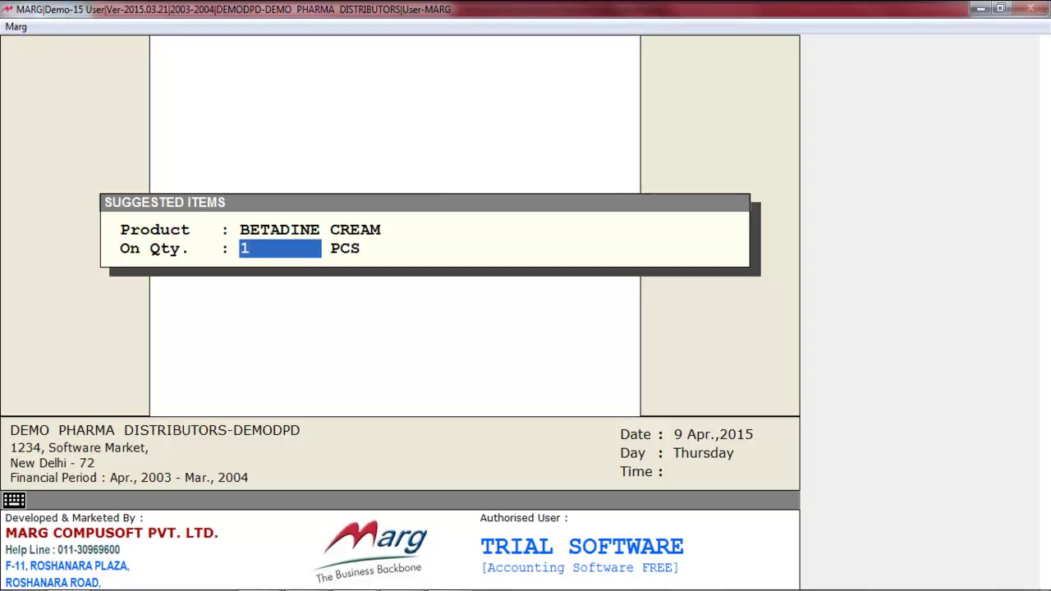
pyautogui.press('Return')
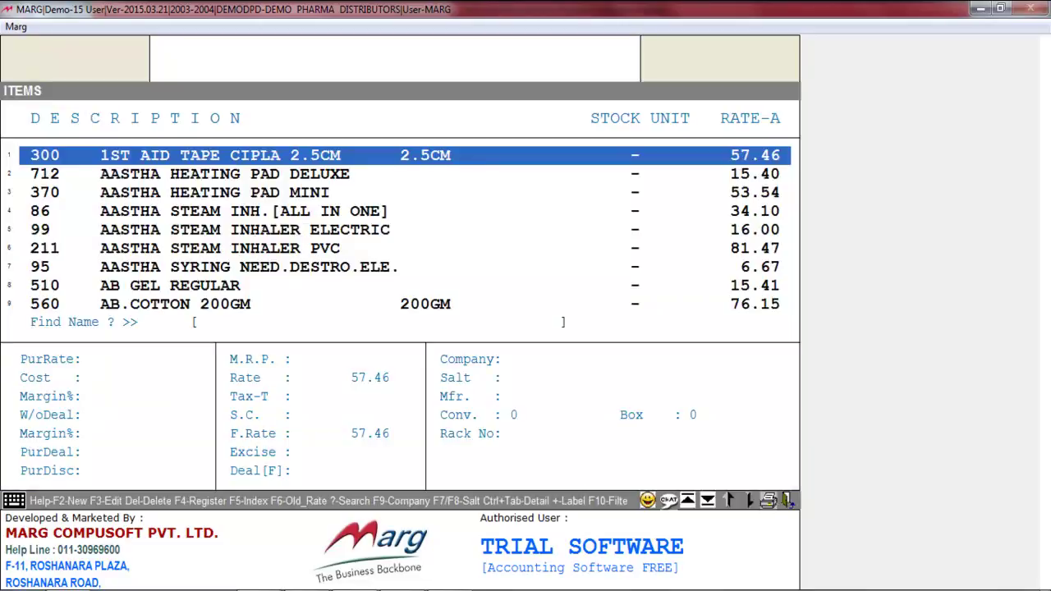
# Add Cotton and Bandage as suggested items for Betadine Cream, with a quantity of 1 PCS each.
pyautogui.write('cot')
pyautogui.press('Return')
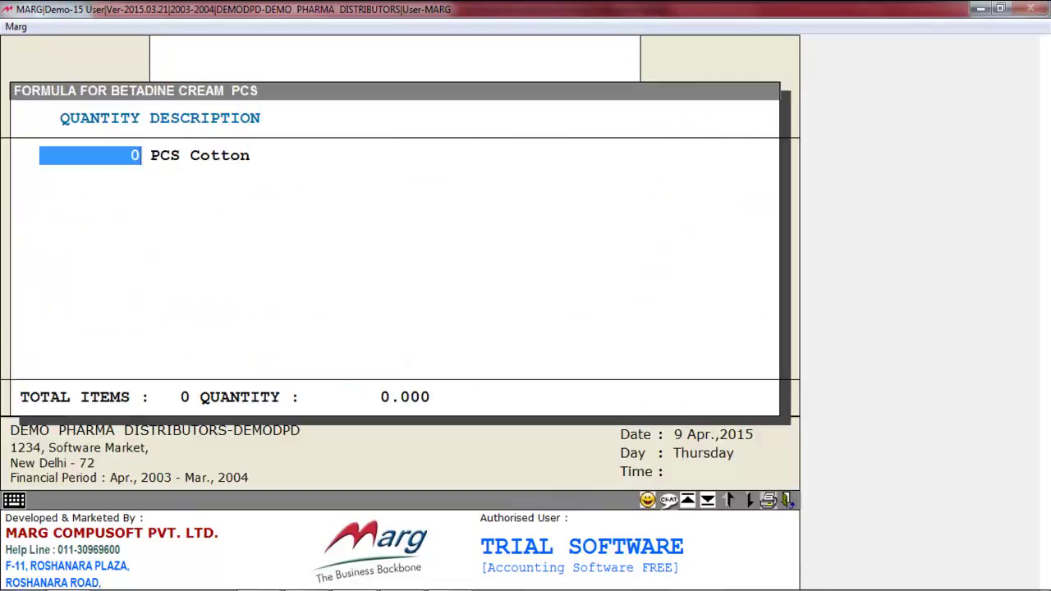
pyautogui.write('1')
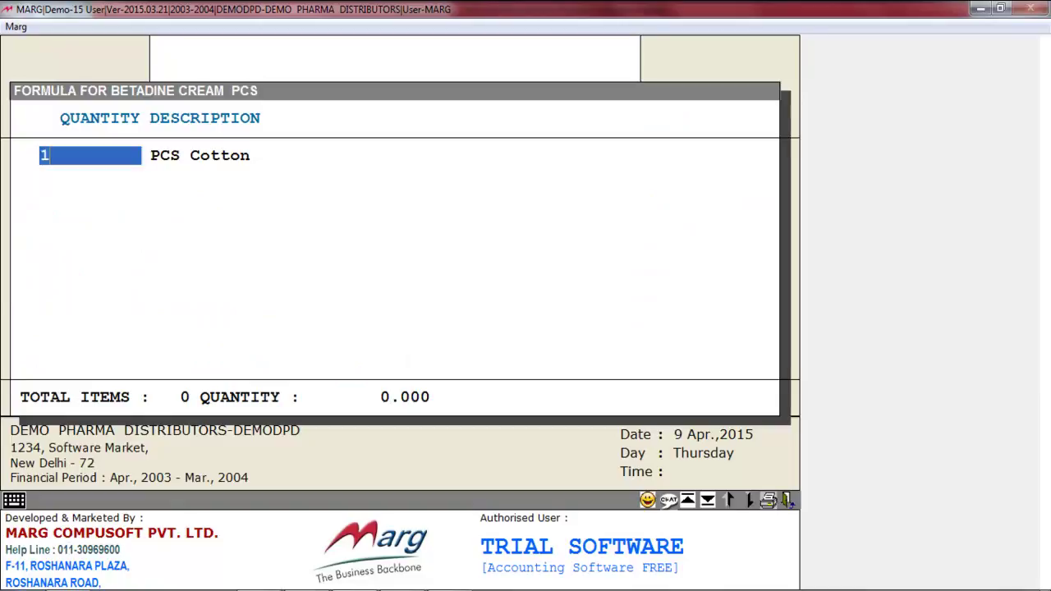
pyautogui.press('Return')
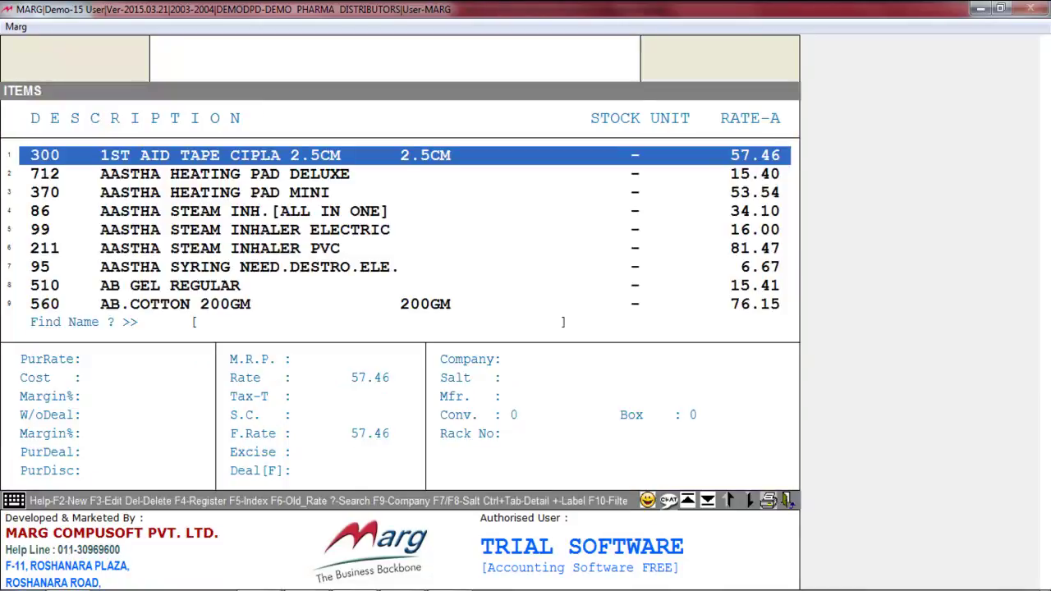
pyautogui.write('ban')
pyautogui.press('Return')
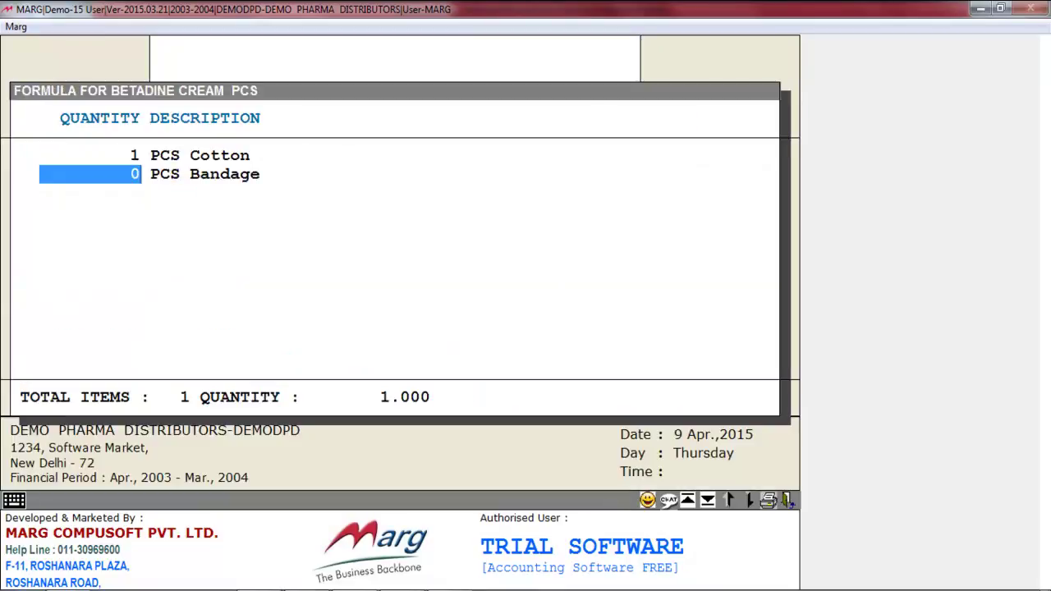
pyautogui.write('1')
pyautogui.press('Return')
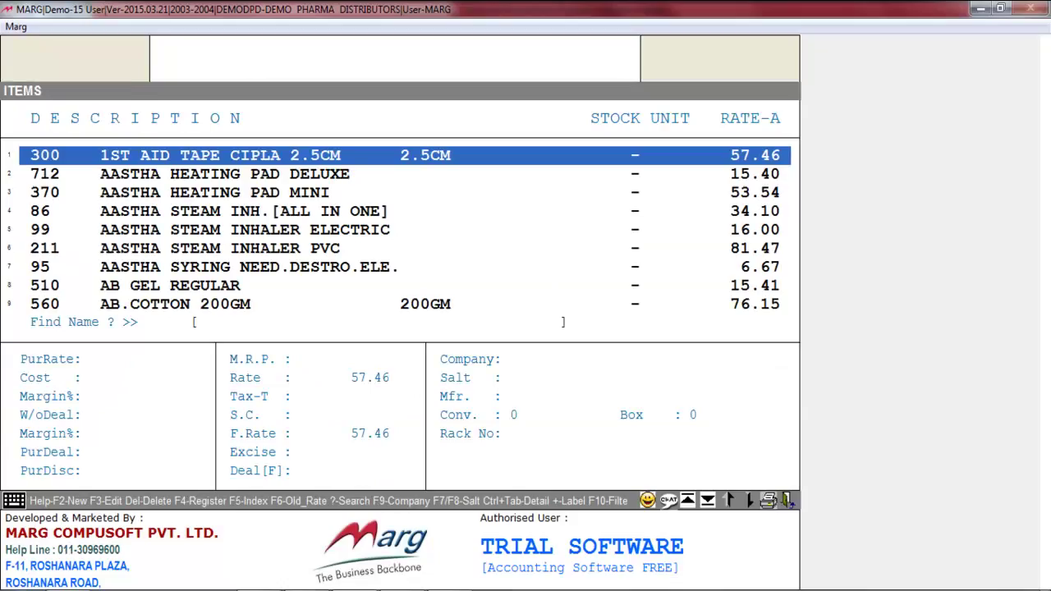
# Add Dettol Liquid with quantity 1 PCS to the Betadine Cream formula and close the suggested items entry.
pyautogui.write('de')
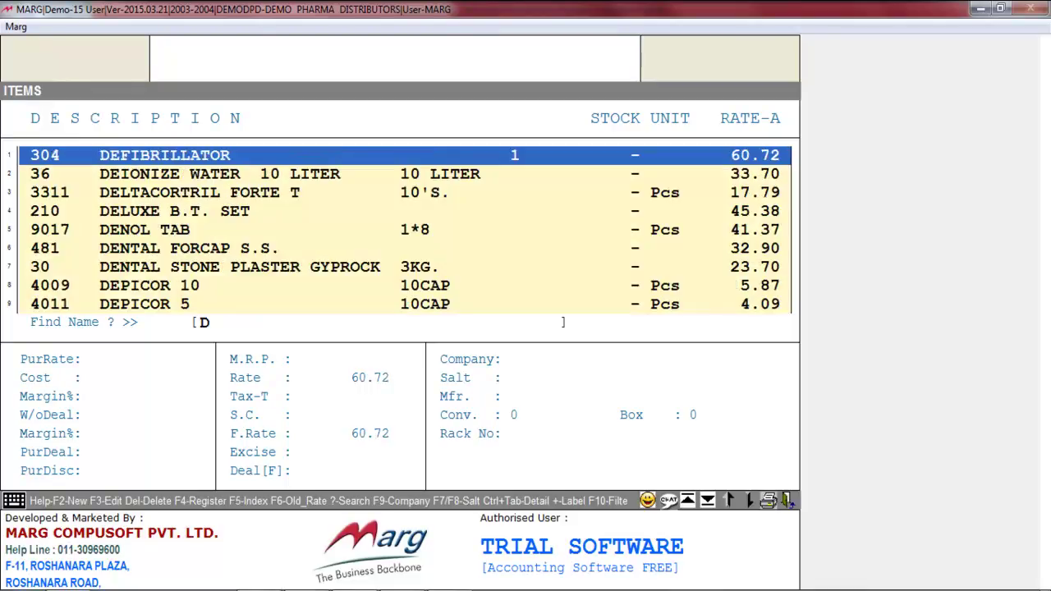
pyautogui.write('t')
pyautogui.press('Return')
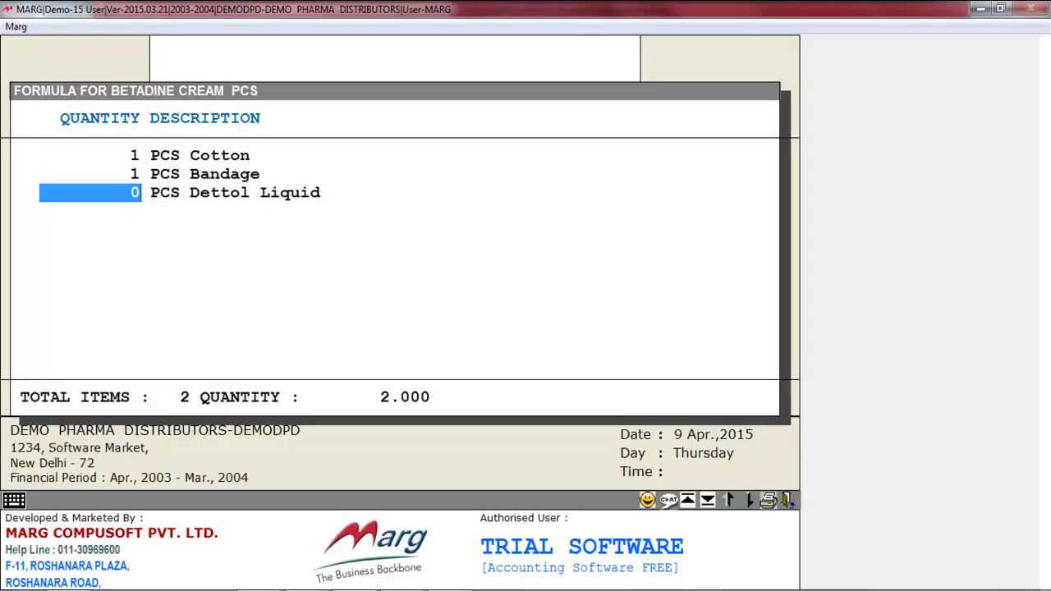
pyautogui.write('1')
pyautogui.press('Return')
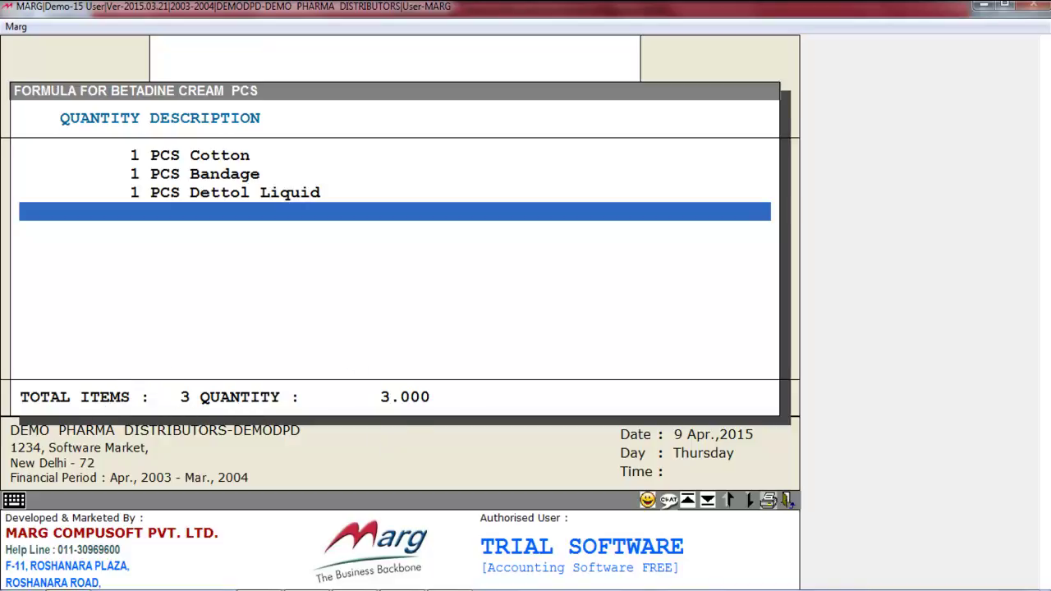
pyautogui.press('Escape')
pyautogui.press('Escape')
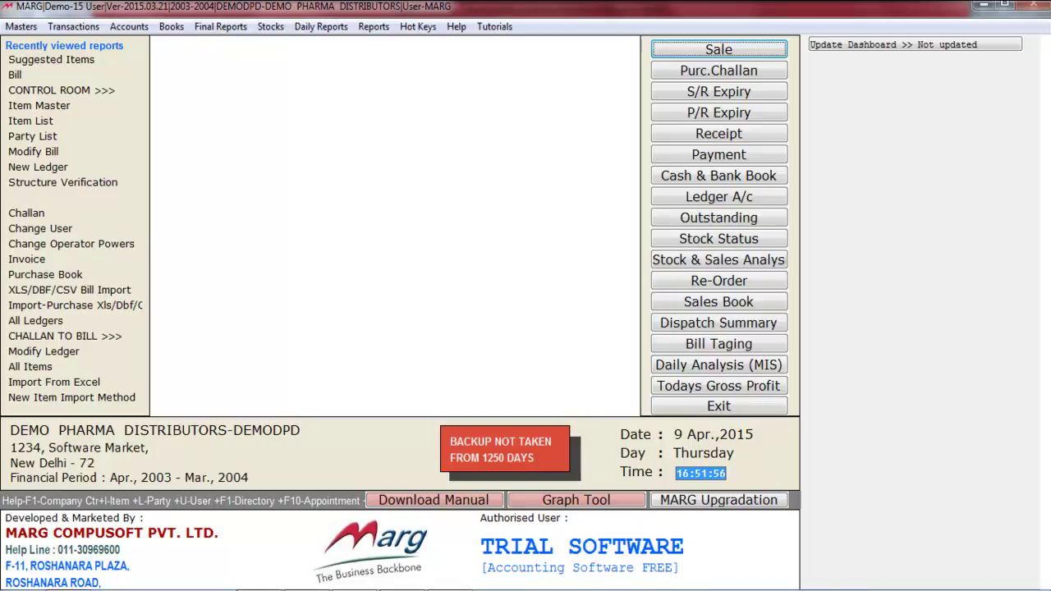
# Start a retail sale bill for the party CUSTOMER and add Betadine Cream from batch 25631 with quantity 1.
pyautogui.press('Return')
pyautogui.press('Return')
pyautogui.press('Return')
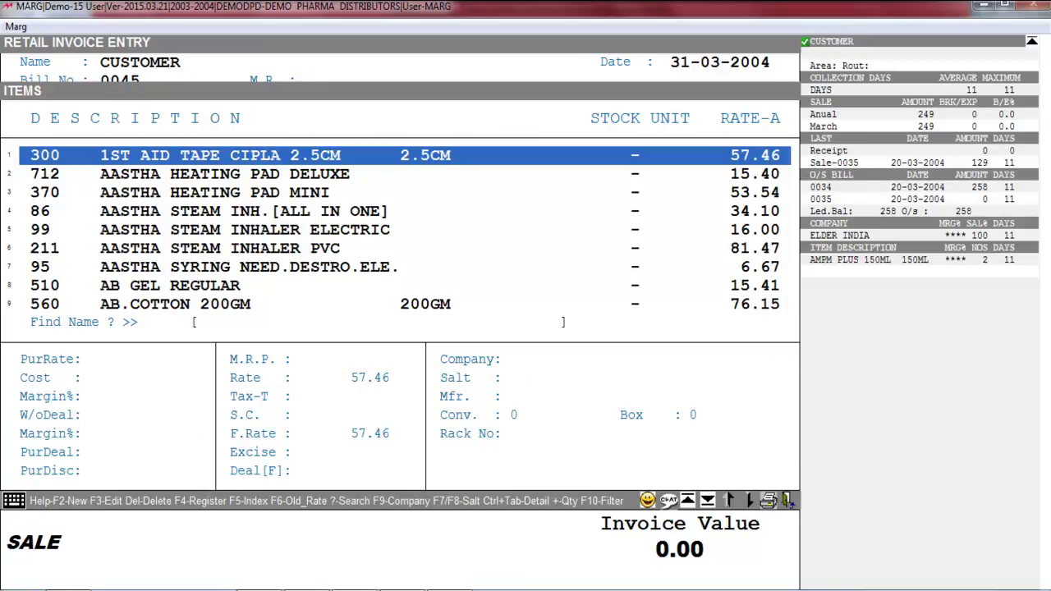
pyautogui.write('BET')
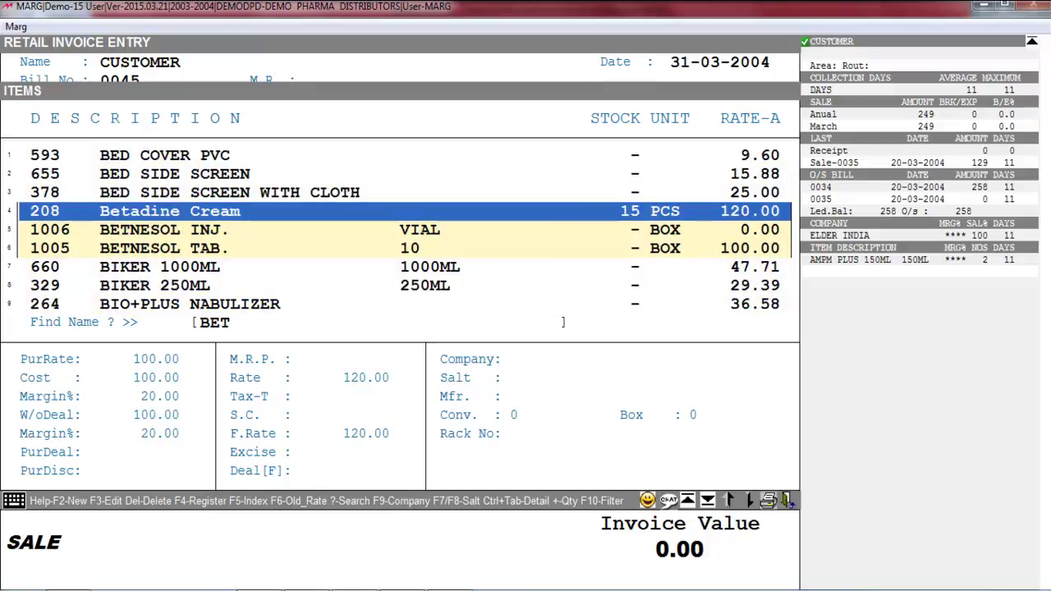
pyautogui.press('Return')
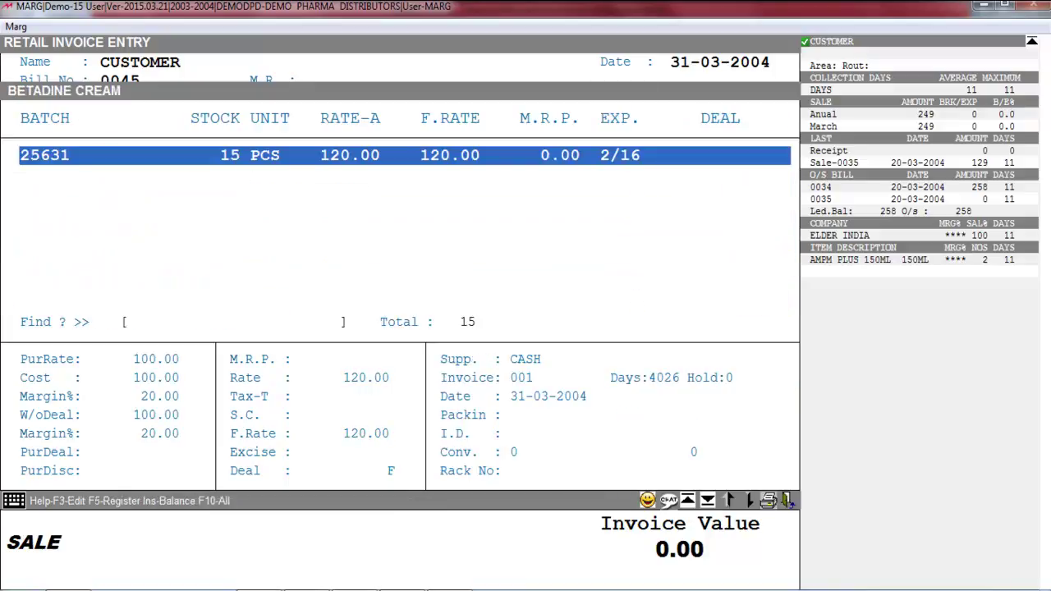
pyautogui.press('Return')
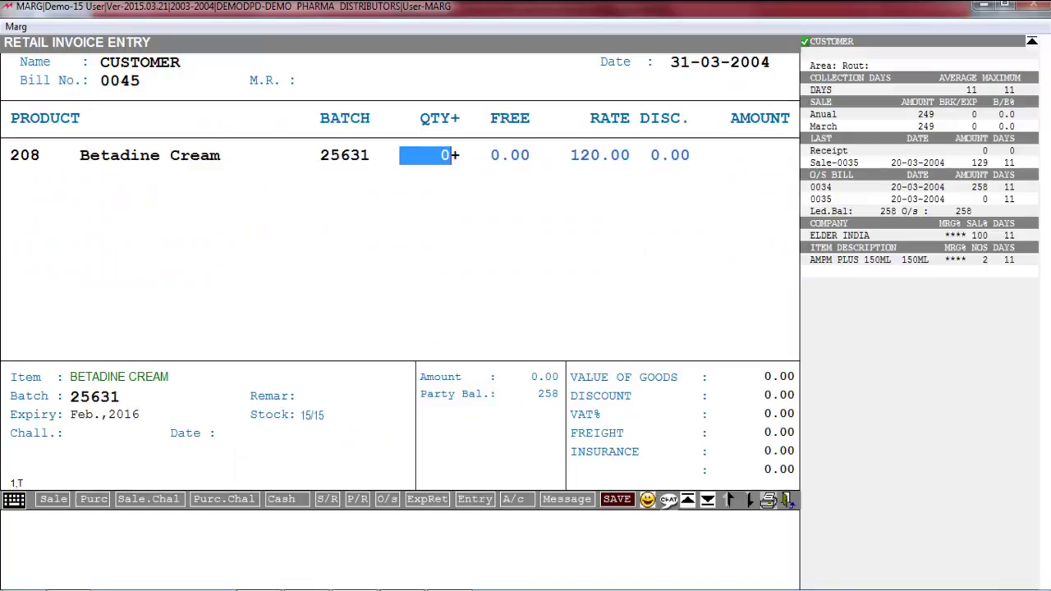
pyautogui.write('1')
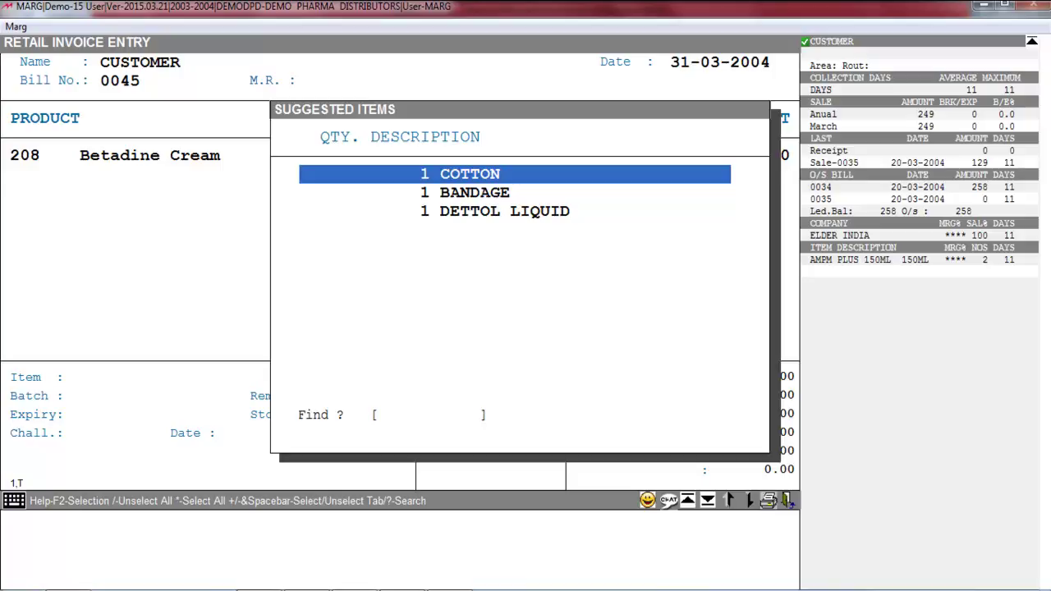
# Add Cotton and Bandage to the bill from the suggested items, with quantity 1 each, skipping Dettol Liquid.
pyautogui.press('Return')
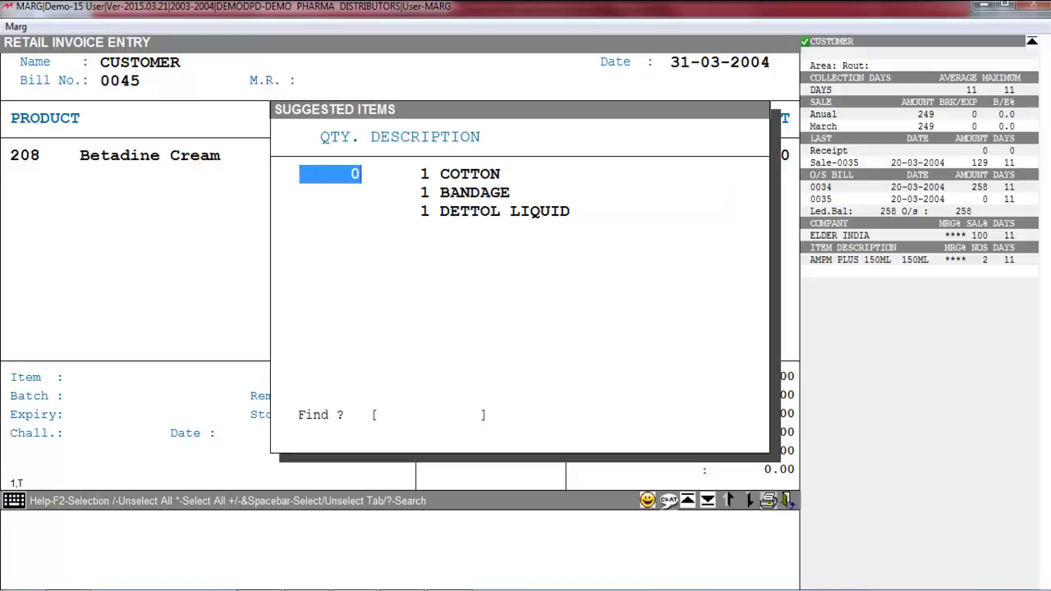
pyautogui.write('1')
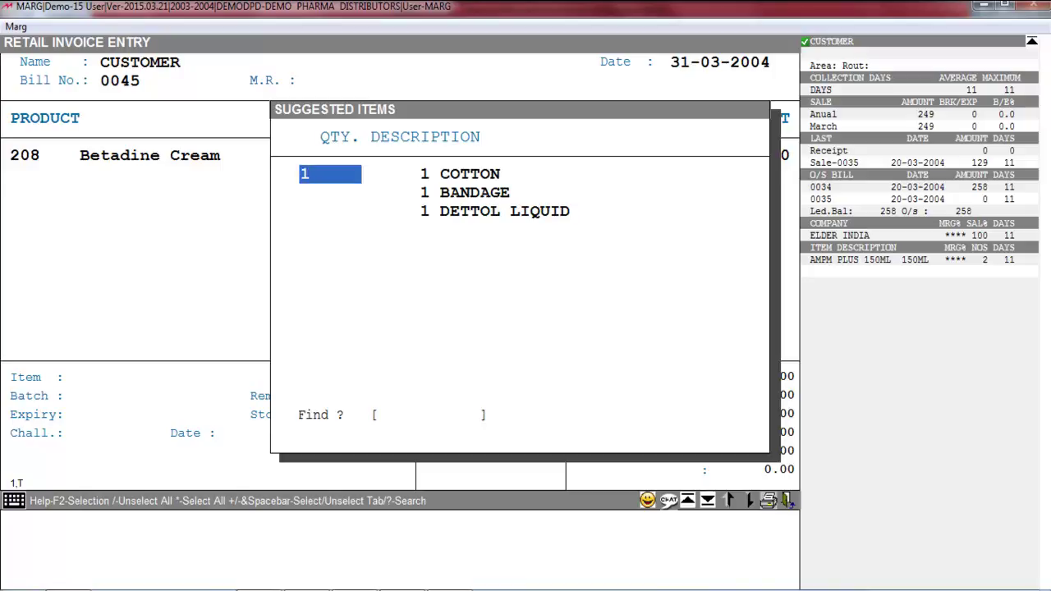
pyautogui.press('Return')
pyautogui.press('Return')
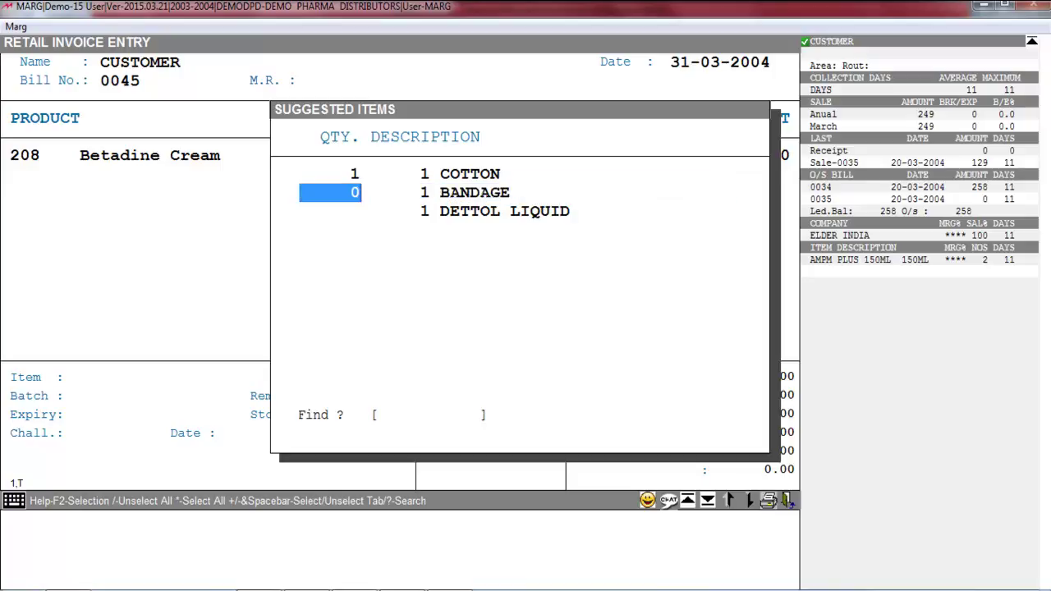
pyautogui.write('1')
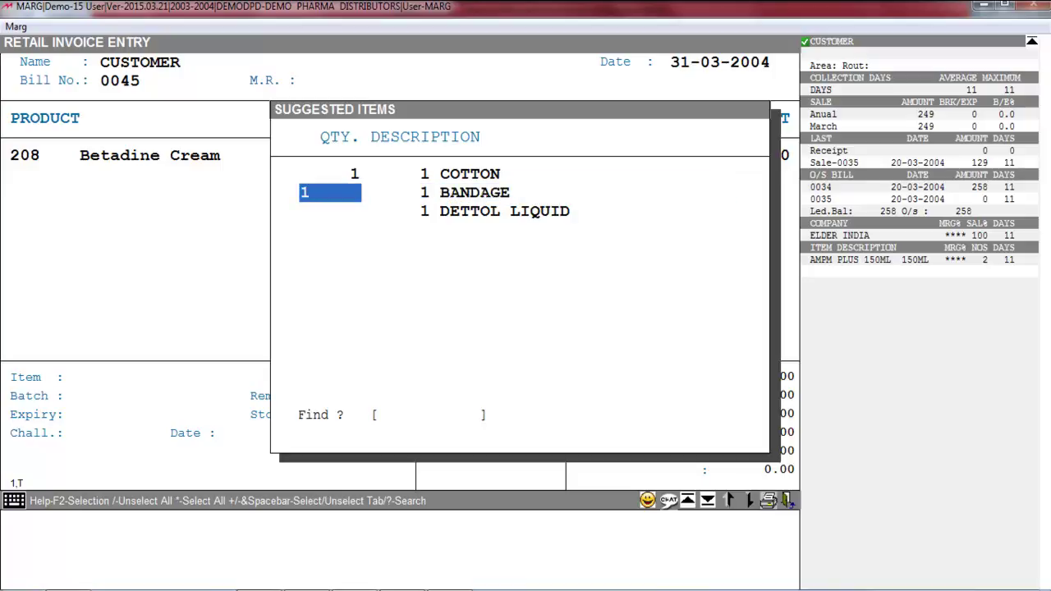
pyautogui.press('Return')
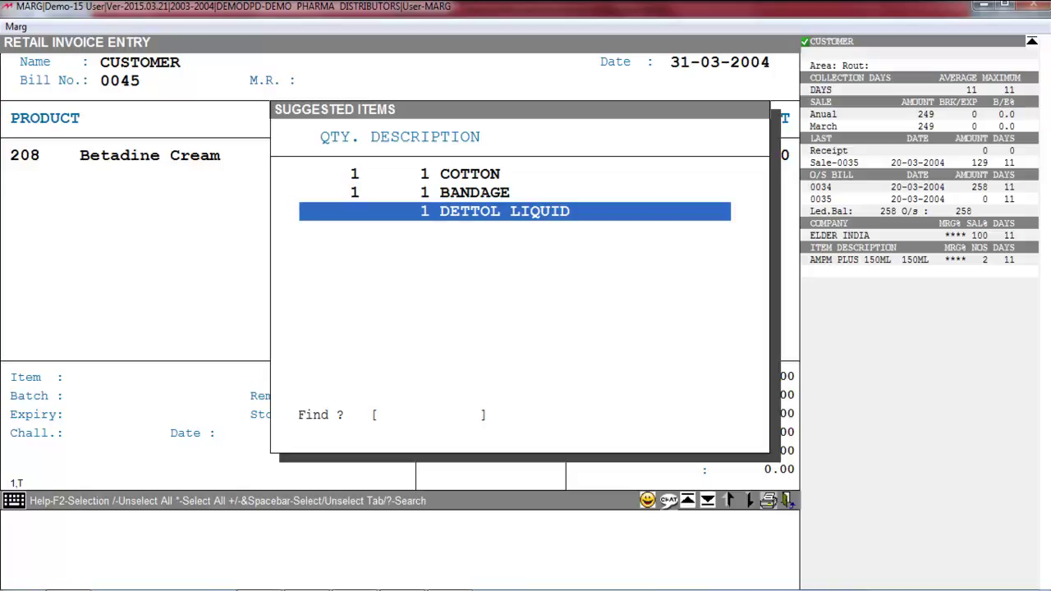
pyautogui.press('Escape')
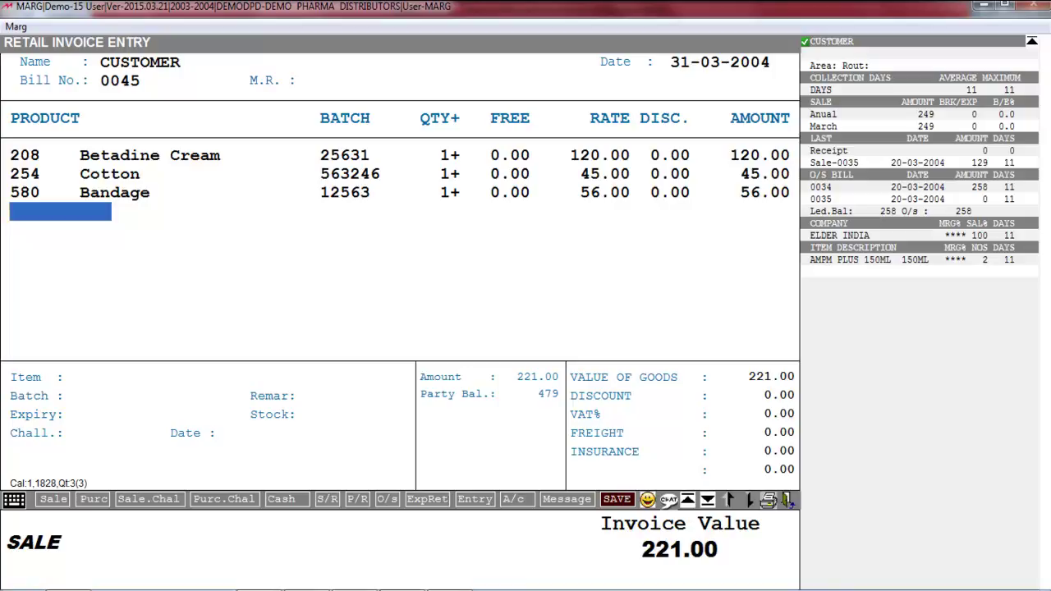
# Finish the retail invoice entry and return to the main screen.
pyautogui.press('Escape')
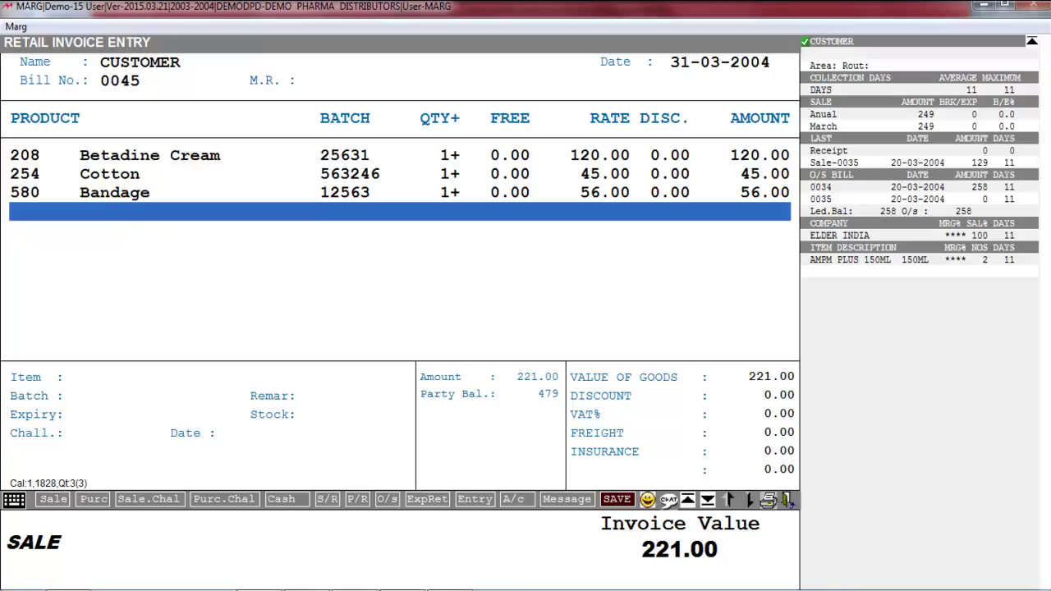
pyautogui.press('Escape')
pyautogui.press('Return')
pyautogui.press('Escape')
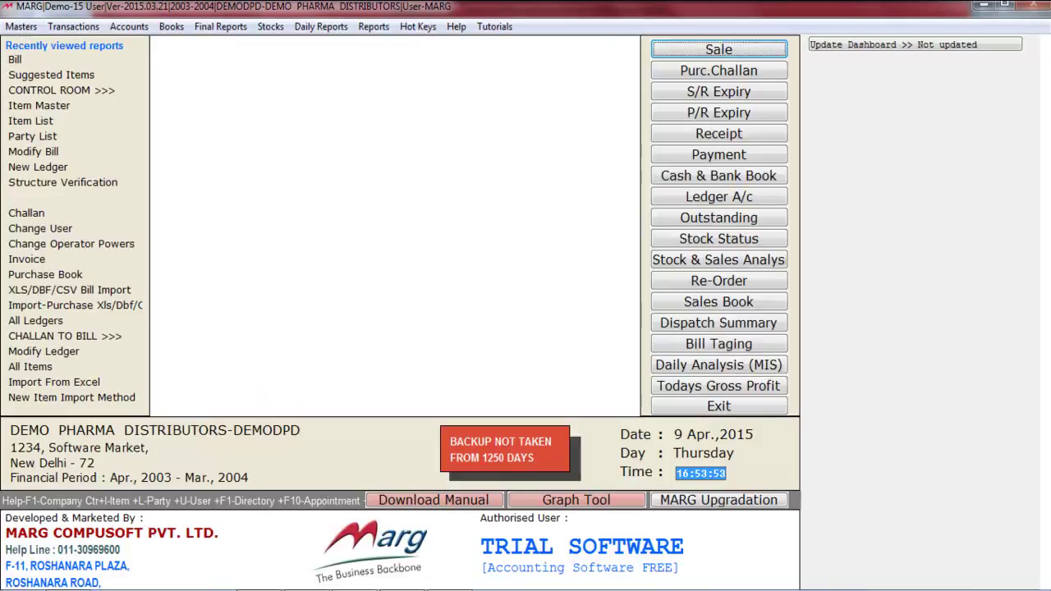